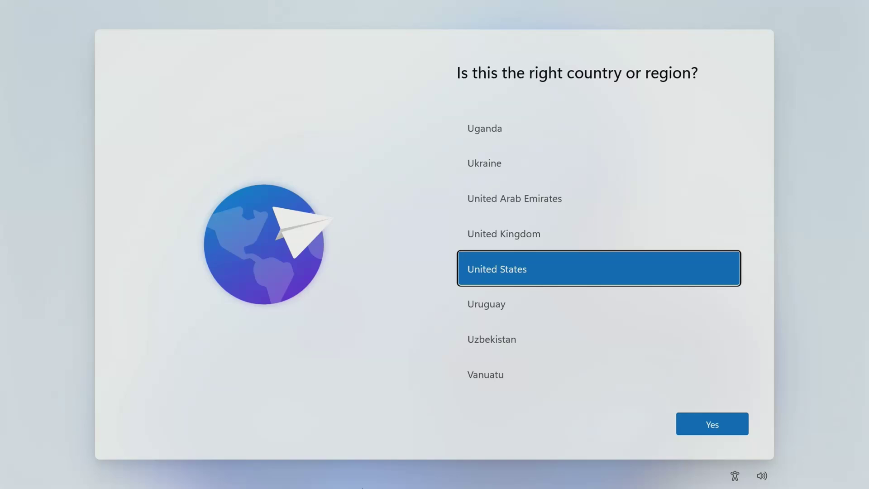
# - Confirm United States as the region and US keyboard layout, with no second layout
pyautogui.click(709, 426)
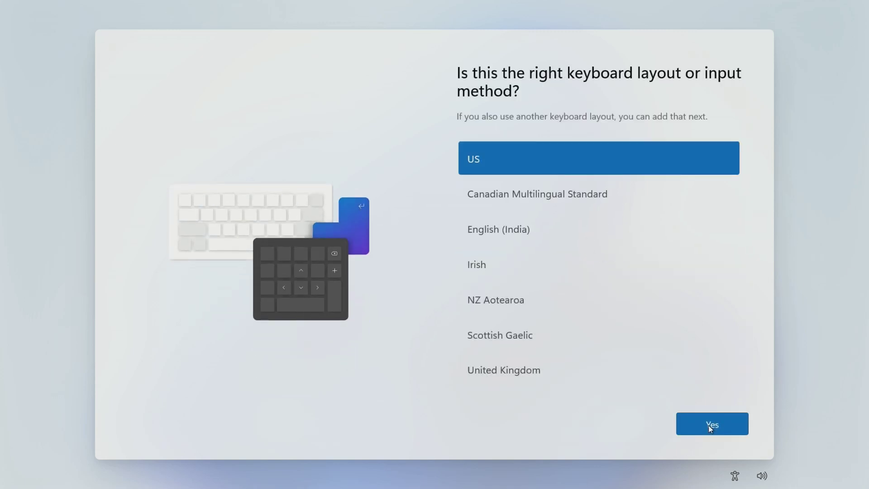
pyautogui.click(710, 427)
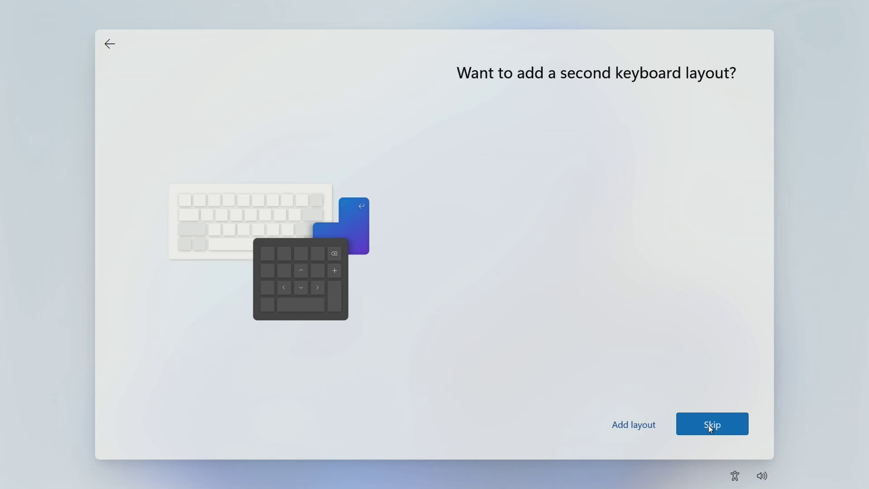
pyautogui.click(709, 425)
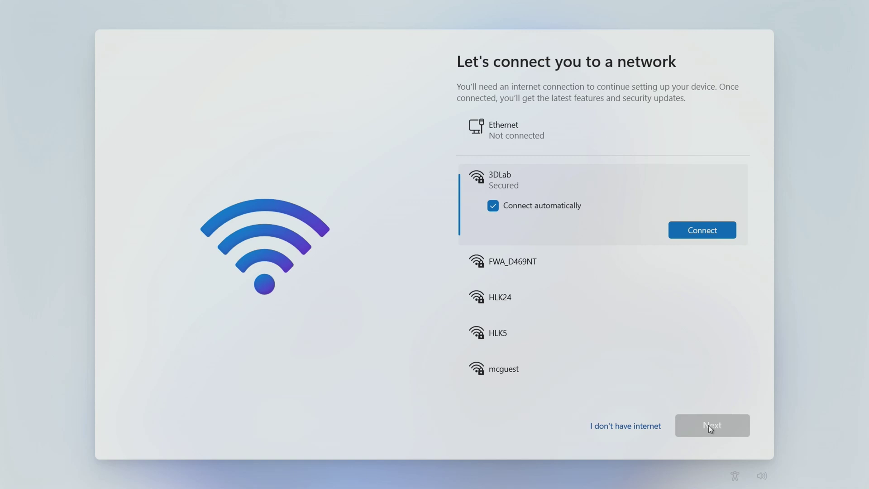
# - Connect to the secured mcguest Wi-Fi network using its security key, then continue past networking
pyautogui.scroll(-2, 743, 277)
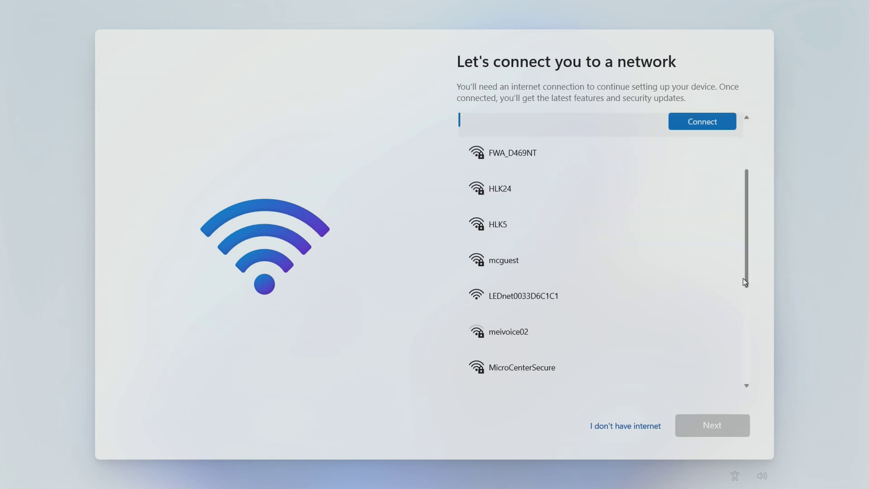
pyautogui.click(627, 271)
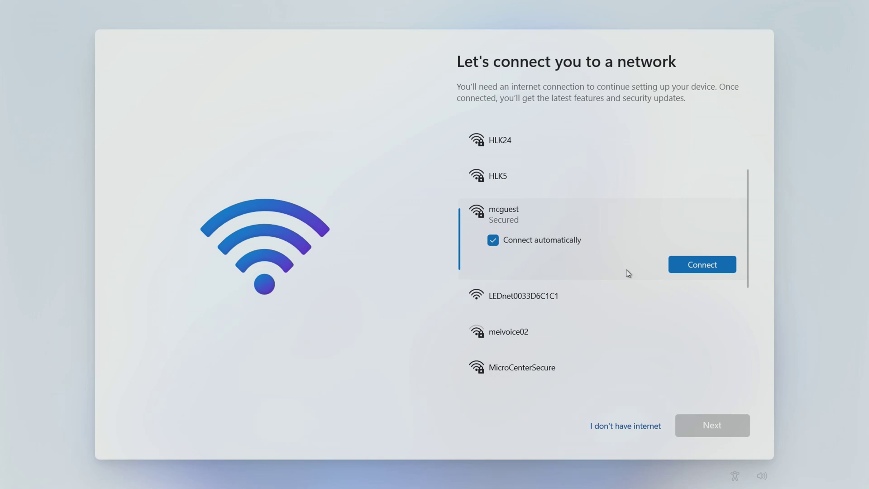
pyautogui.click(693, 267)
pyautogui.write('**************')
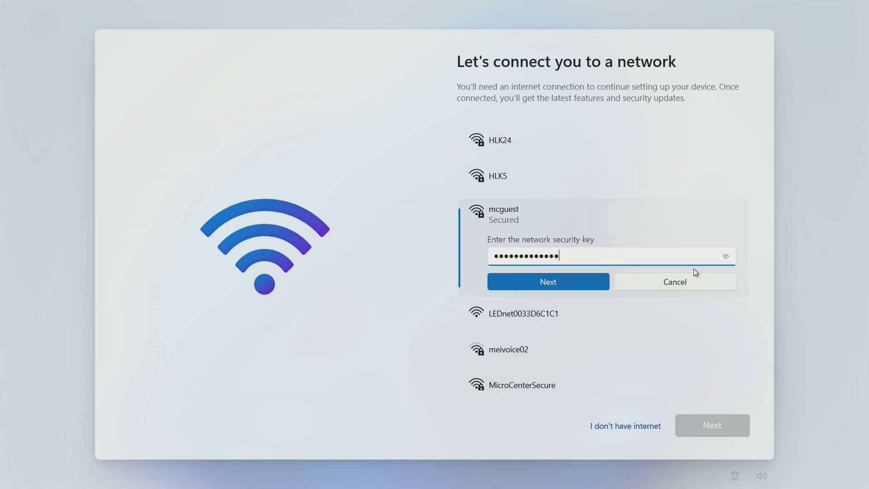
pyautogui.click(547, 281)
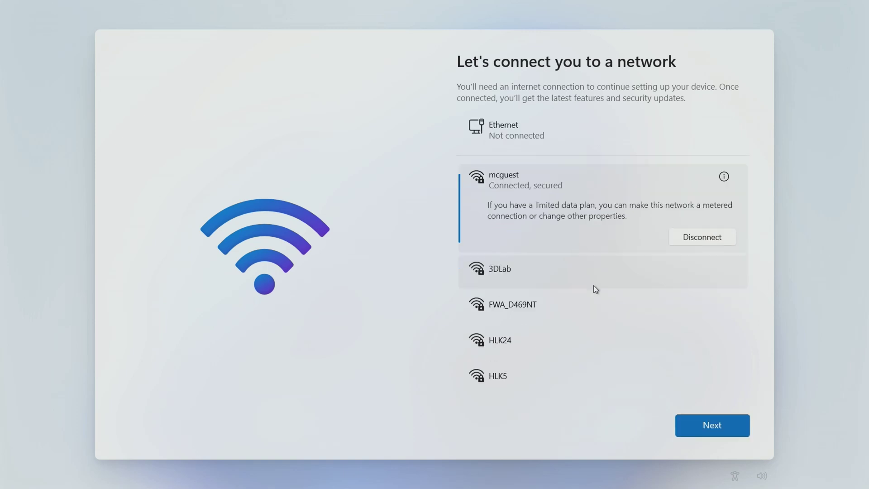
pyautogui.click(690, 417)
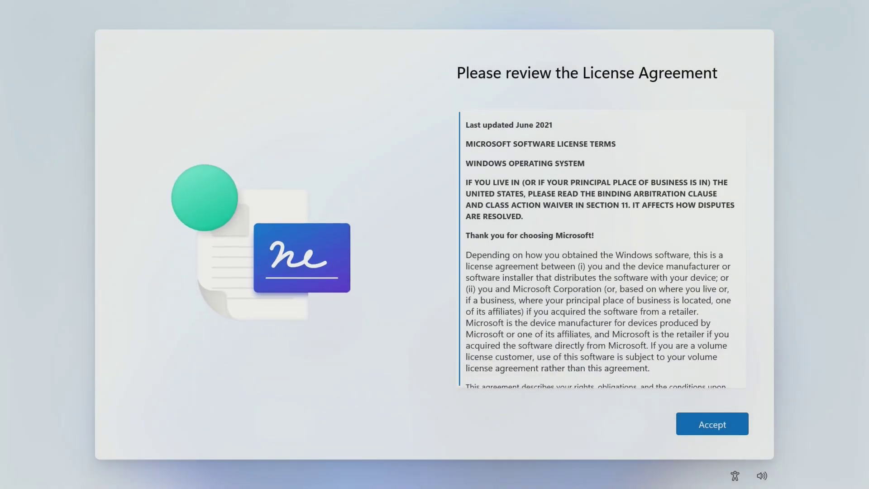
# - Accept the Windows license agreement and enter MicroCenter as the device name
pyautogui.moveTo(740, 118); pyautogui.dragTo(745, 388)
pyautogui.click(715, 425)
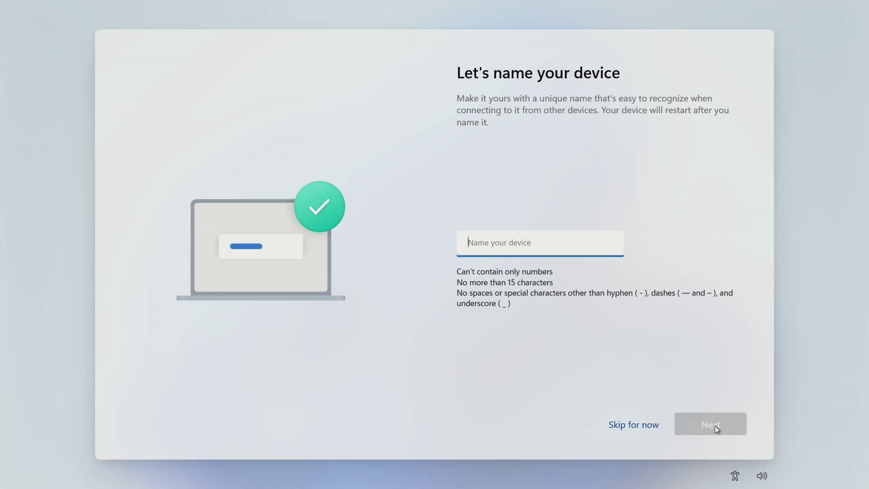
pyautogui.write('MicroCenter')
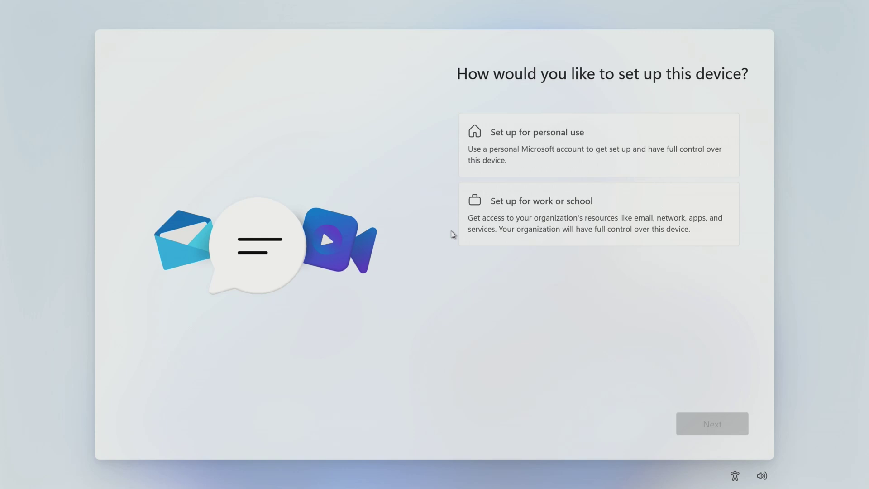
# - Choose personal use and open the form to create a new Microsoft account
pyautogui.click(507, 151)
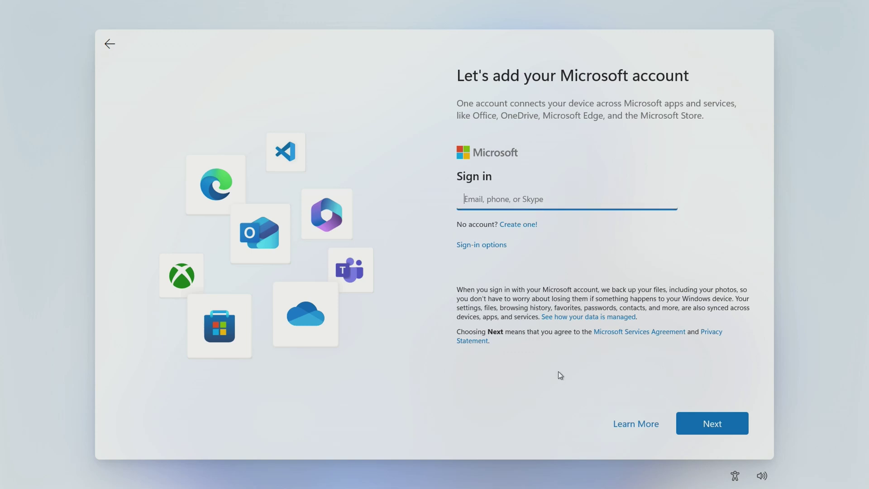
pyautogui.click(531, 226)
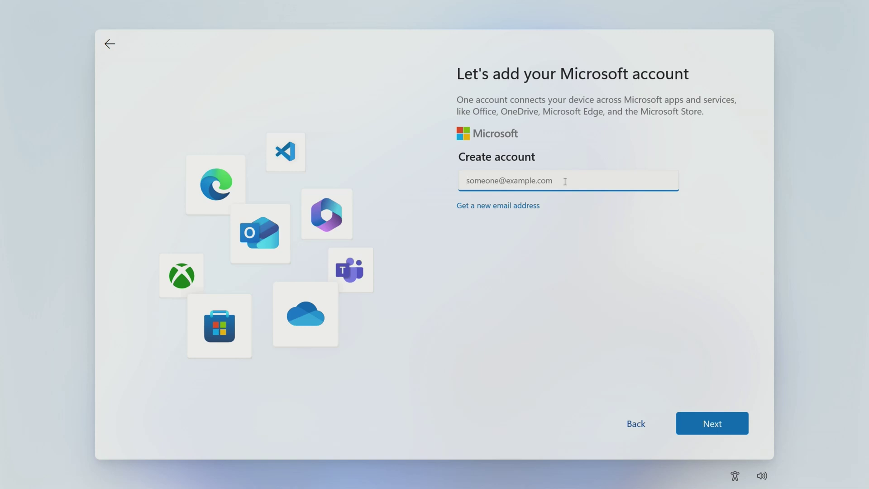
# - Choose a new outlook.com address for the account and paste in the account password
pyautogui.click(515, 210)
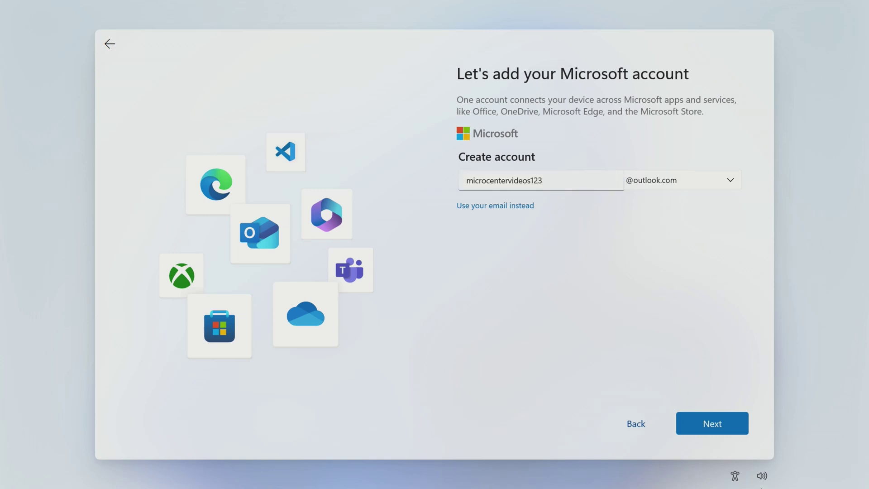
pyautogui.click(724, 431)
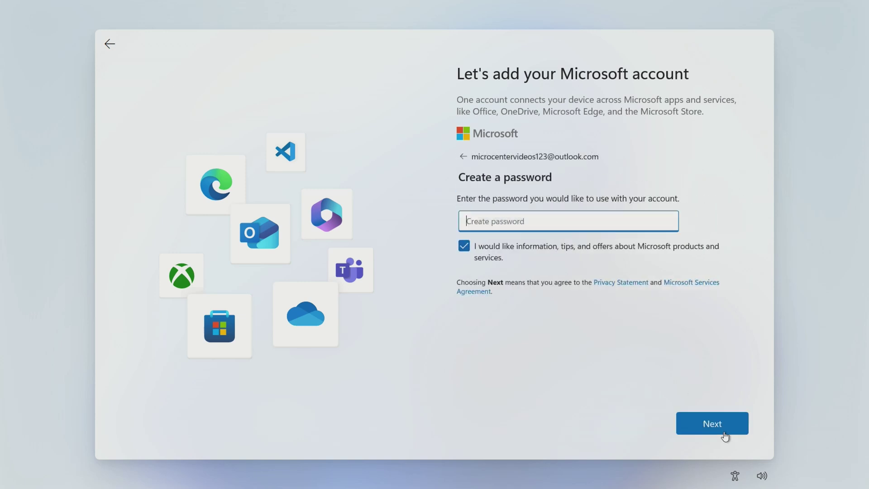
pyautogui.hotkey('ctrl', 'v')
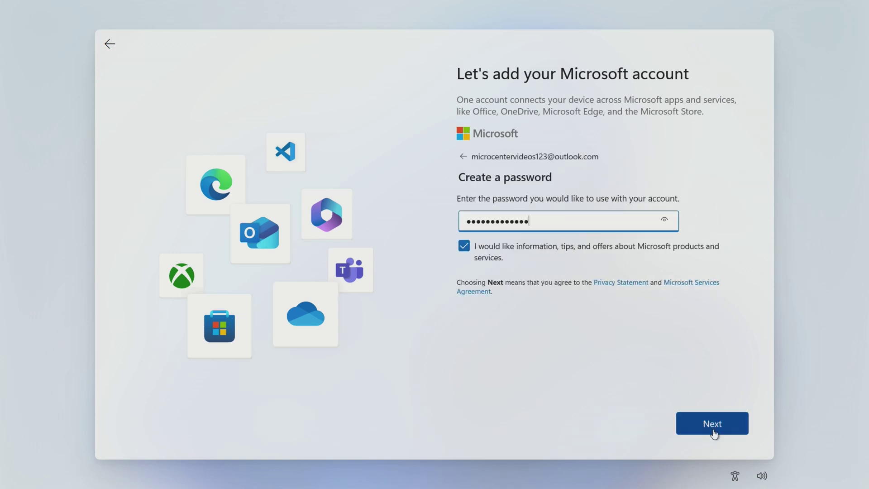
pyautogui.click(714, 430)
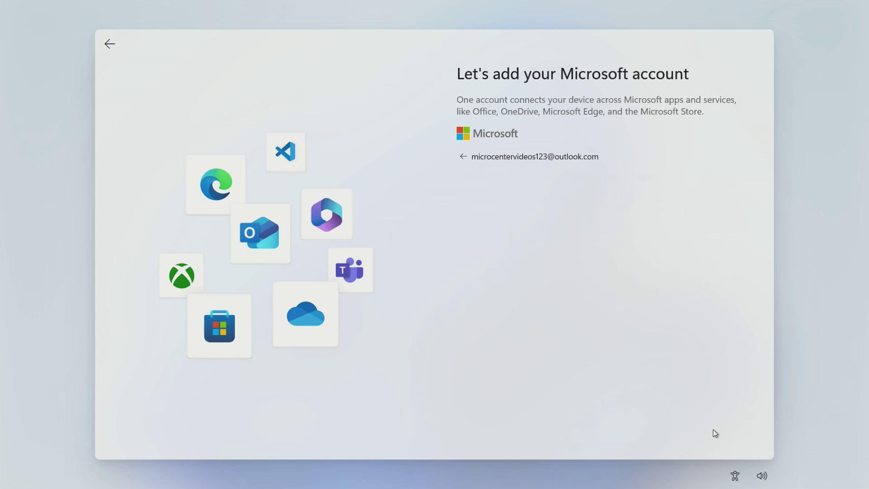
# - Enter the account holder's first and last name, then submit birthdate and alternate security e-mail
pyautogui.write('Micro')
pyautogui.press('Tab')
pyautogui.write('Center')
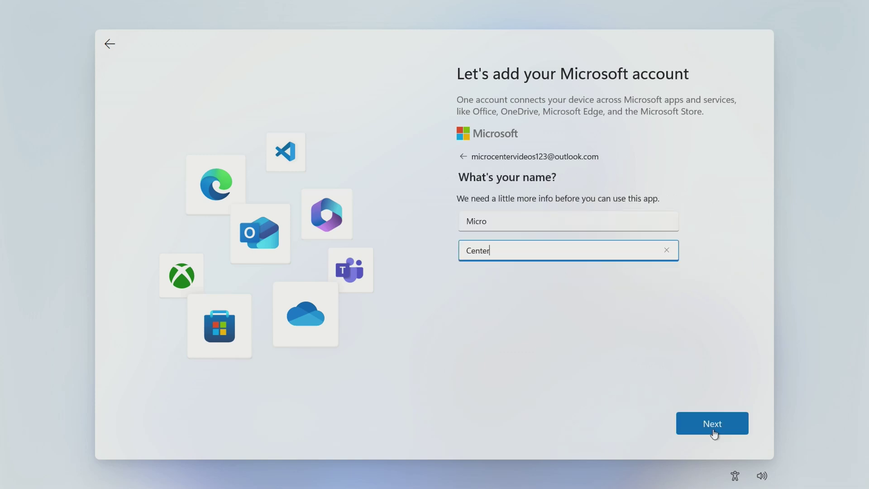
pyautogui.click(713, 430)
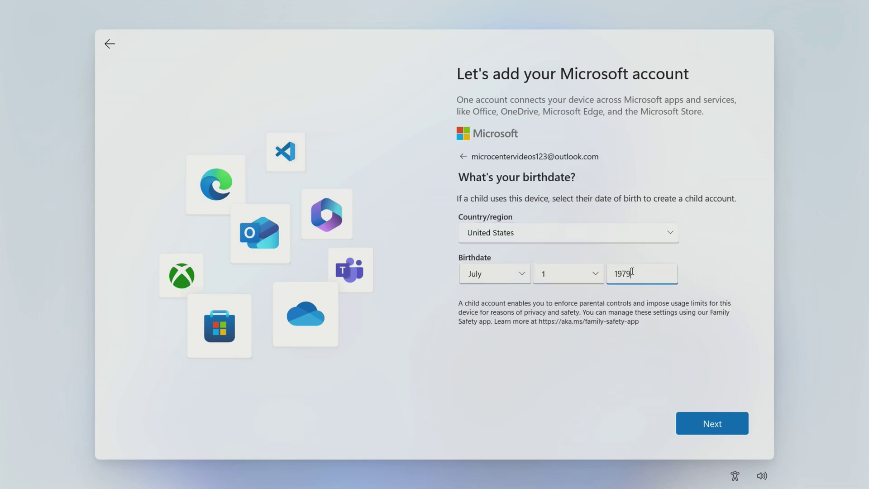
pyautogui.click(686, 428)
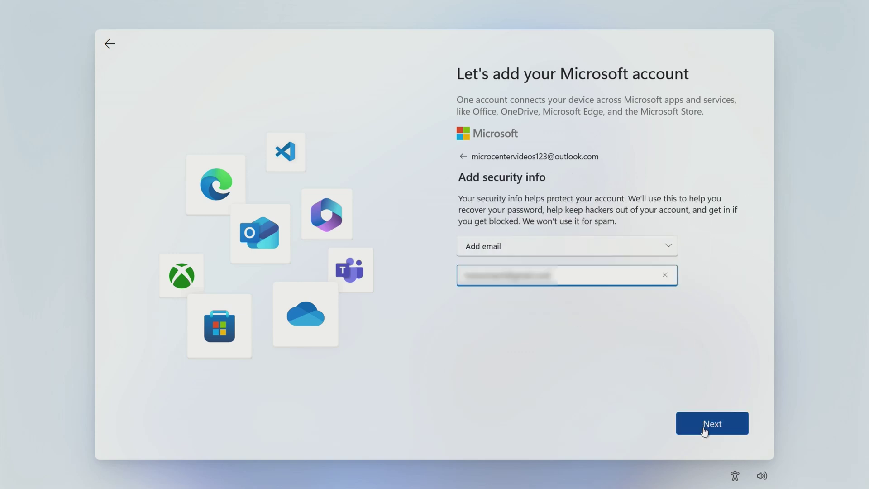
pyautogui.click(702, 427)
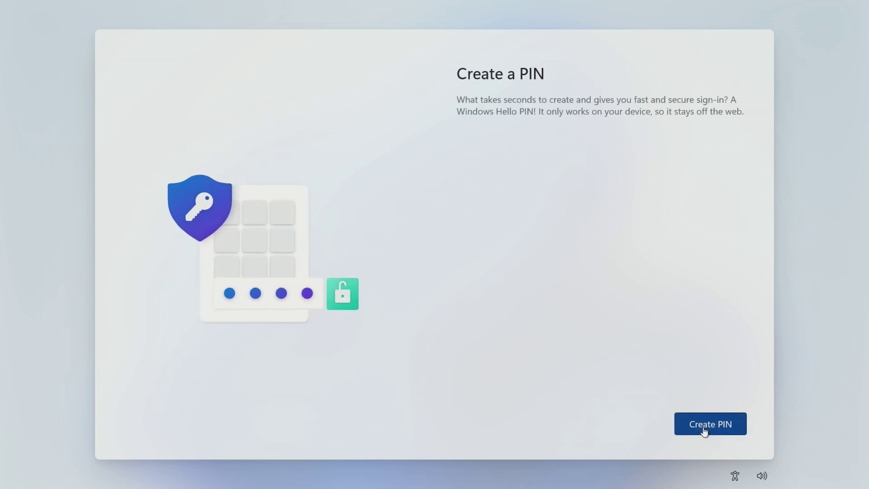
# - Create a four-digit sign-in PIN, entering it in both PIN fields, and confirm
pyautogui.click(704, 432)
pyautogui.write('123')
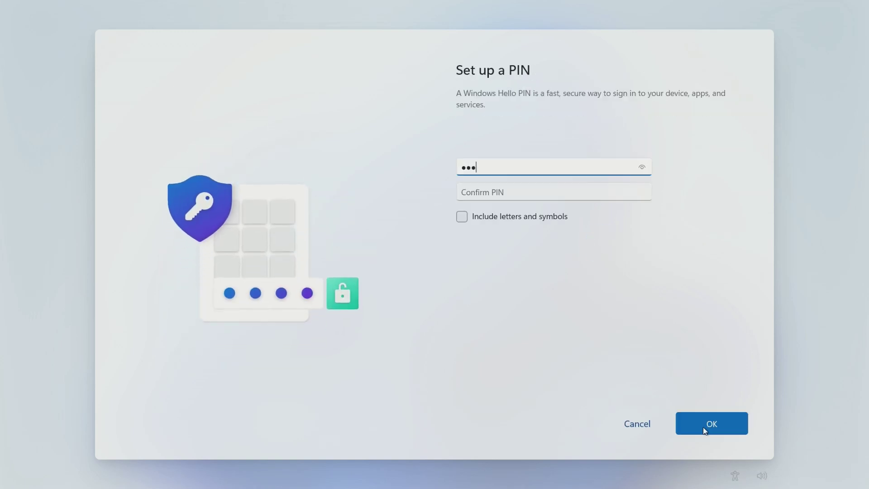
pyautogui.write('4')
pyautogui.write('12')
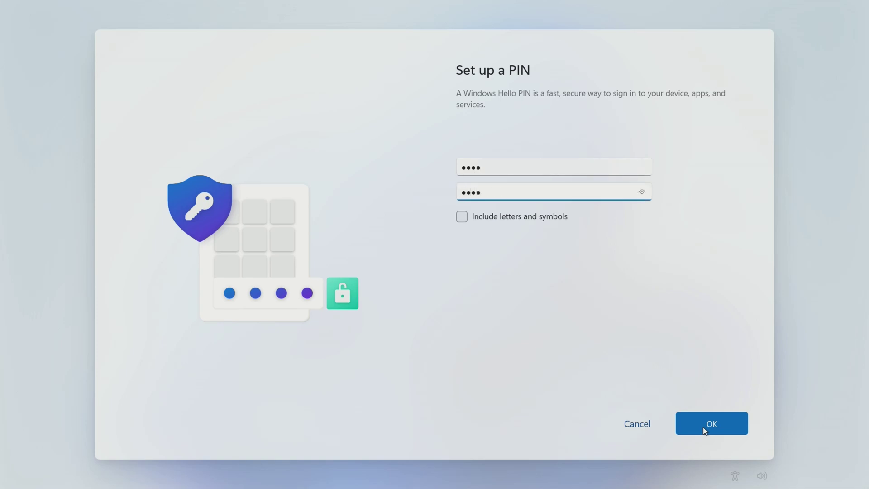
pyautogui.click(705, 430)
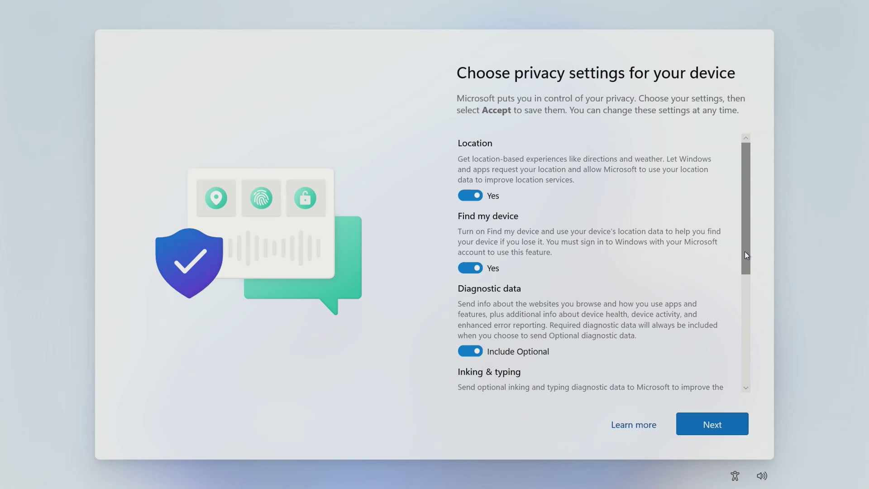
# - Review the privacy list, toggle Advertising ID off and back on, then accept the settings
pyautogui.moveTo(745, 251); pyautogui.dragTo(741, 374)
pyautogui.click(471, 345)
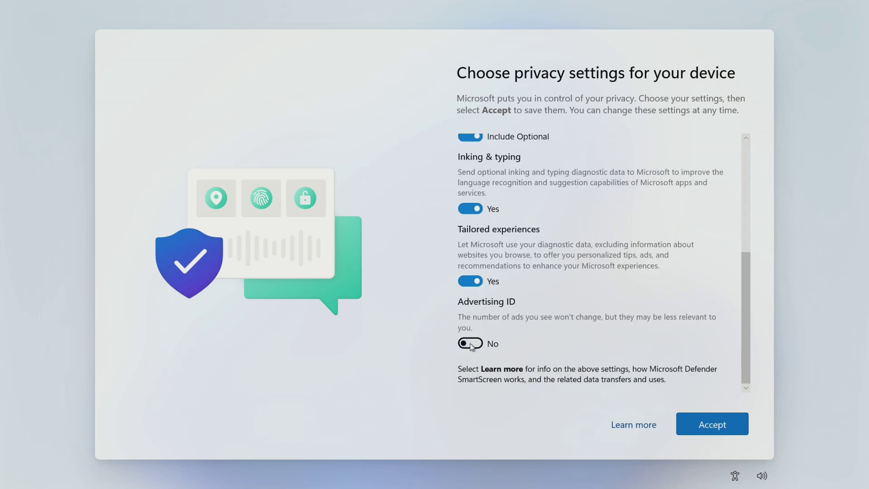
pyautogui.click(470, 344)
pyautogui.click(701, 432)
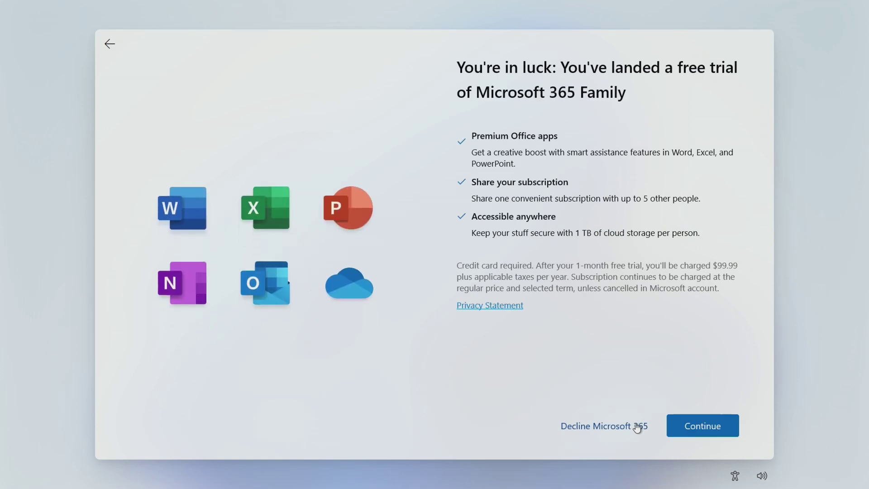
# - Decline the Microsoft 365 Family trial and skip the PC Game Pass offer
pyautogui.click(630, 427)
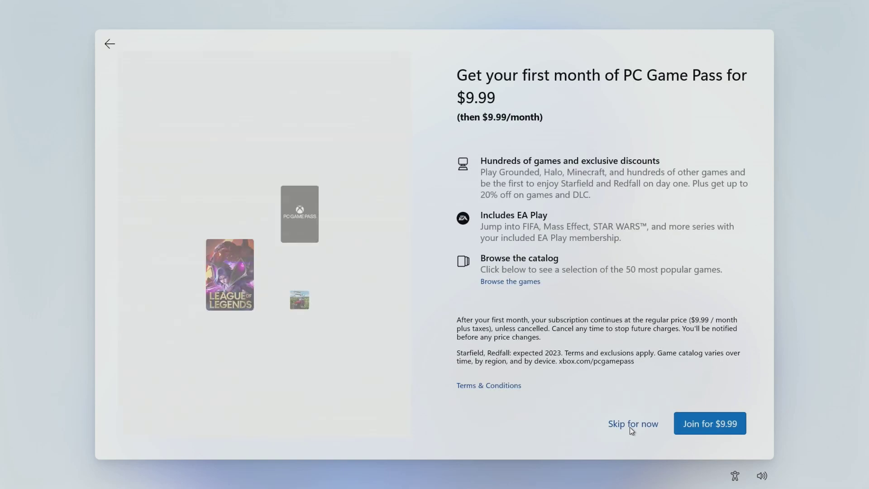
pyautogui.click(630, 428)
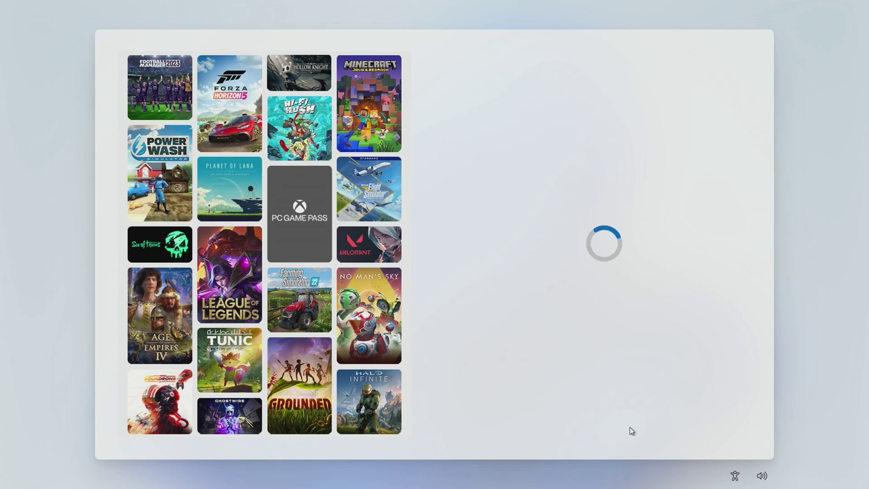